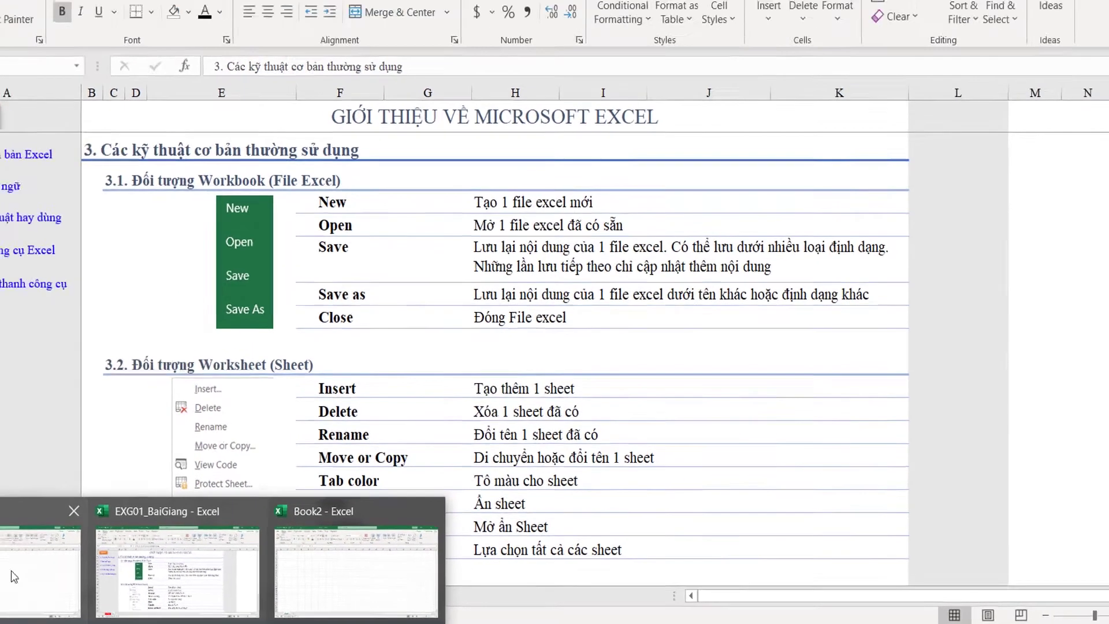
# Step: Switch to the blank Book1 workbook from the taskbar
pyautogui.click(99, 557)
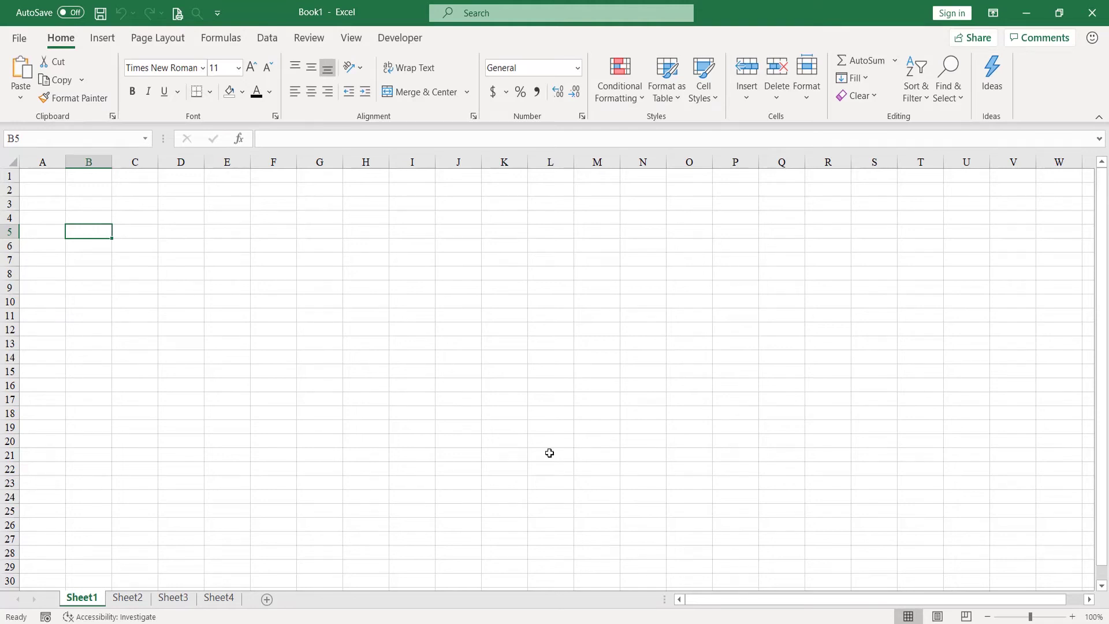
pyautogui.click(19, 38)
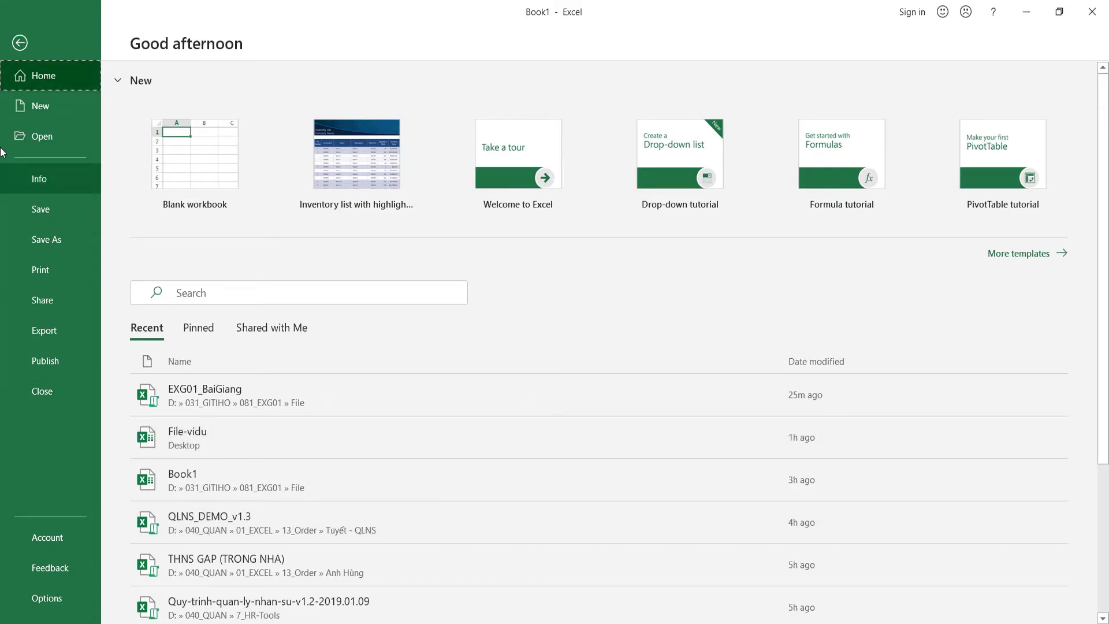
pyautogui.click(20, 43)
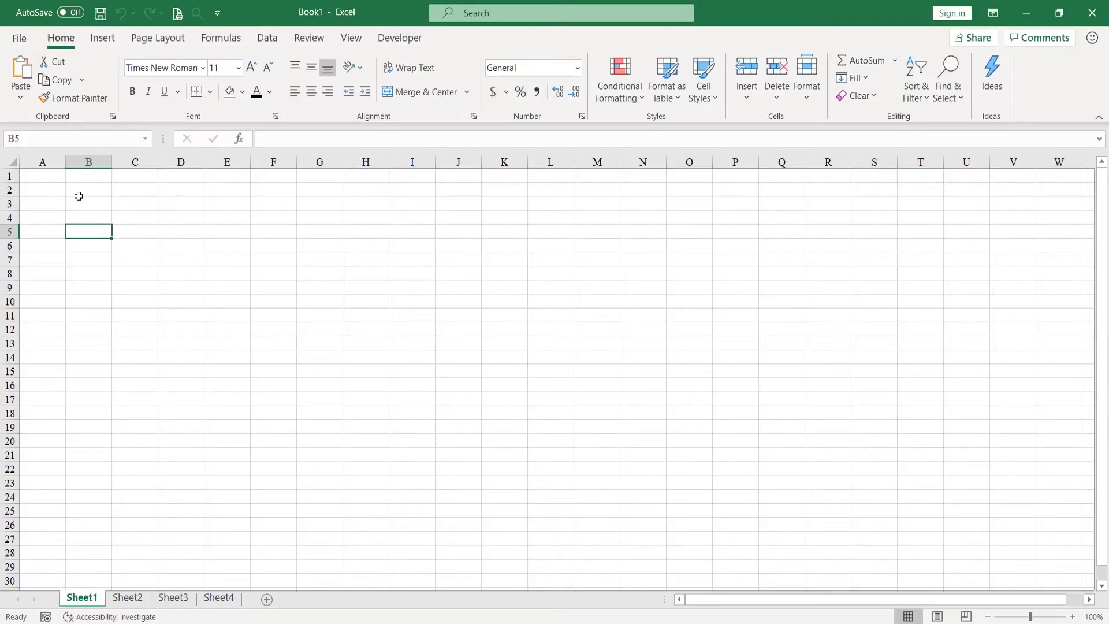
# Step: Select A1:U28, K14 and A1, then create Book3 with Ctrl+N and return to Book1
pyautogui.moveTo(54, 179); pyautogui.dragTo(982, 555)
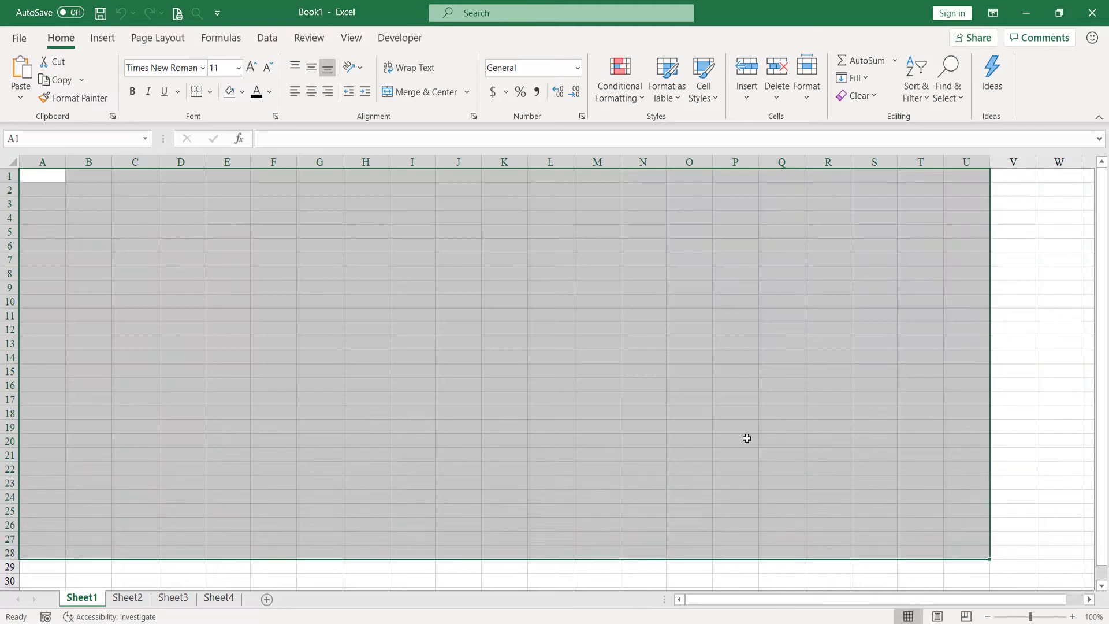
pyautogui.click(482, 355)
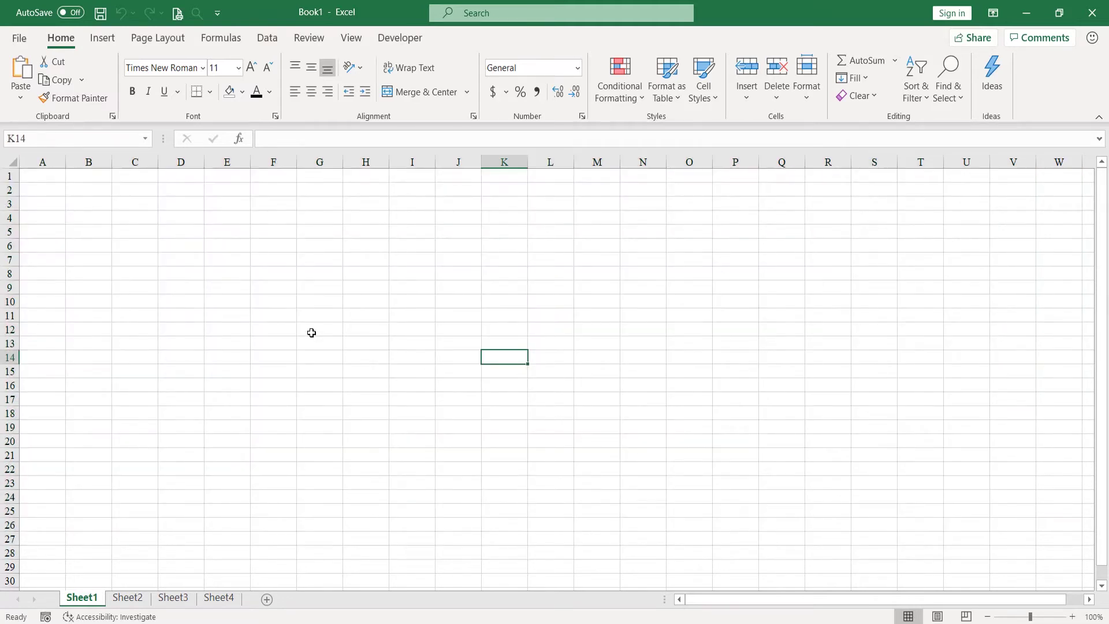
pyautogui.click(36, 175)
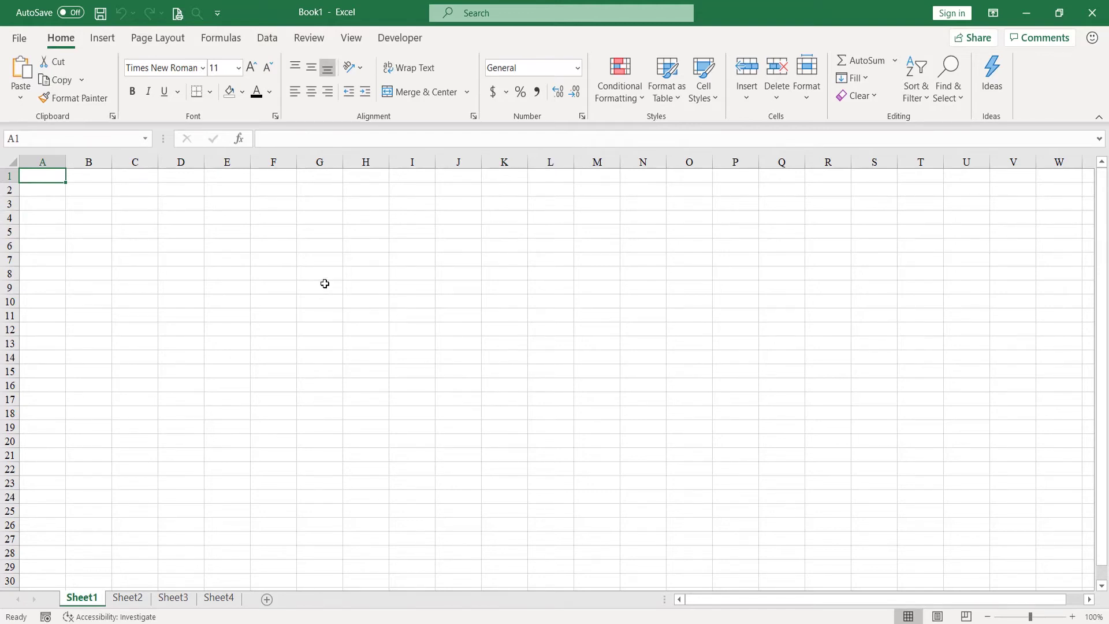
pyautogui.hotkey('ctrl', 'n')
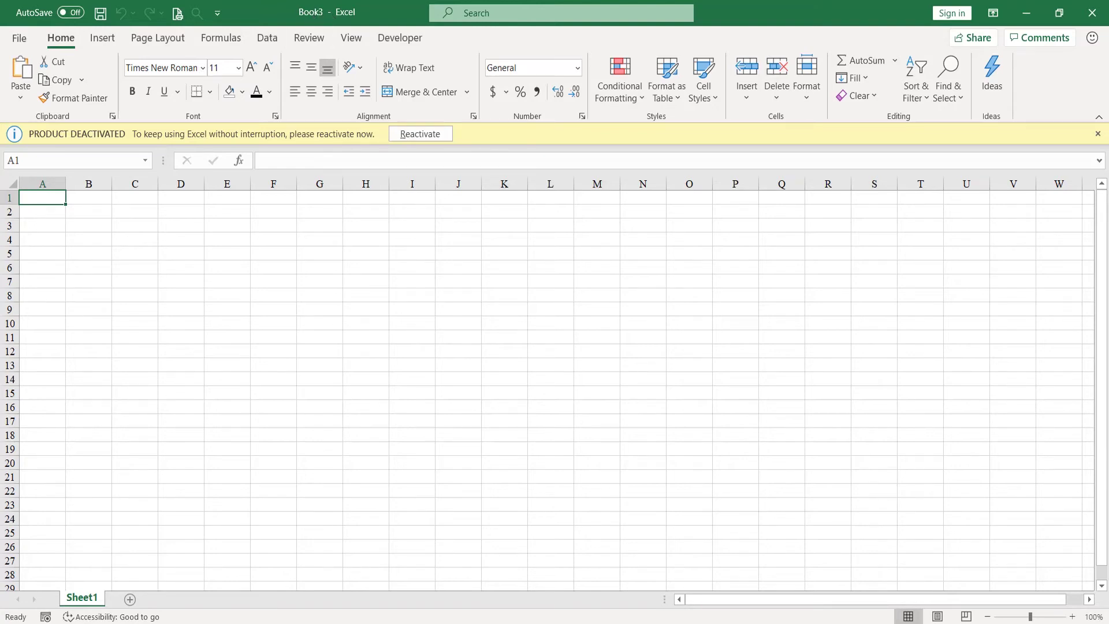
pyautogui.click(75, 569)
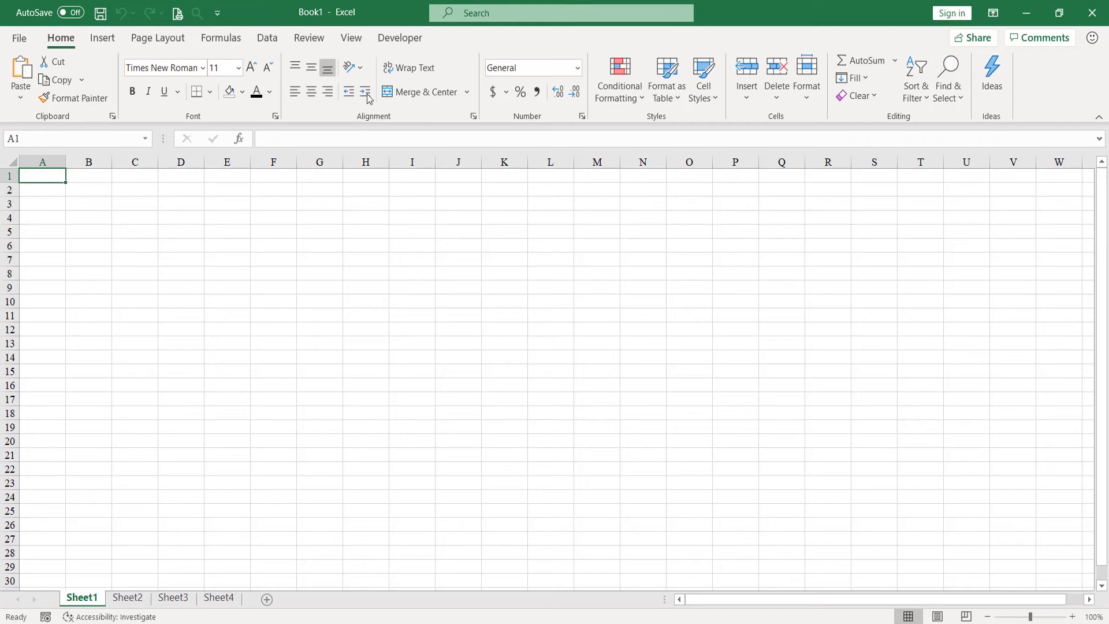
# Step: Create blank workbook Book4, select H12 and C7, then bring up the Open page with Ctrl+O
pyautogui.hotkey('ctrl', 'n')
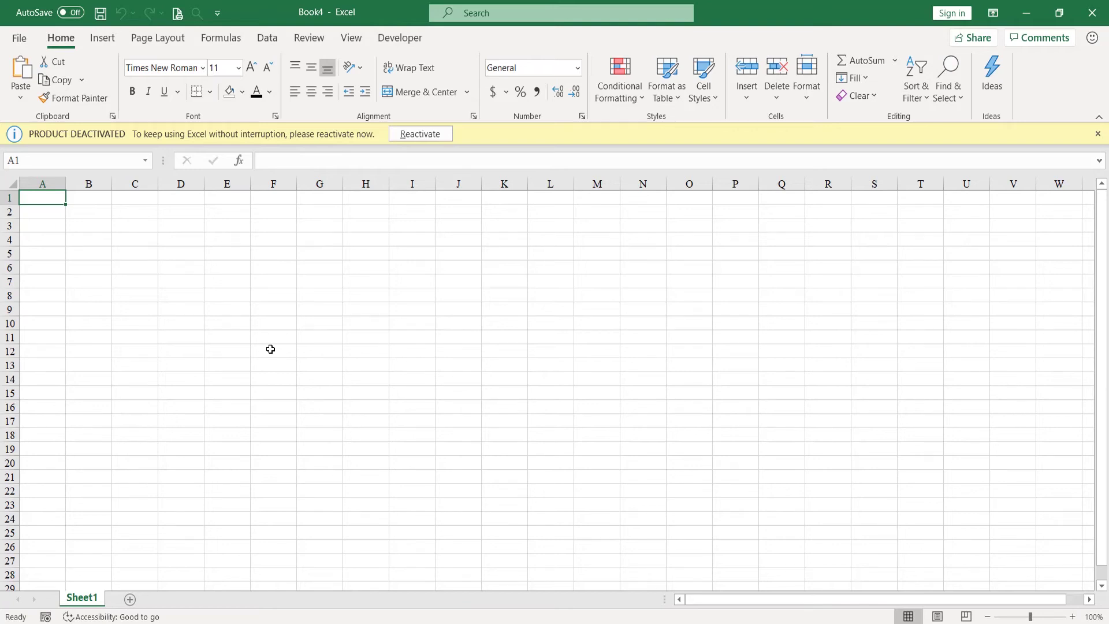
pyautogui.click(344, 354)
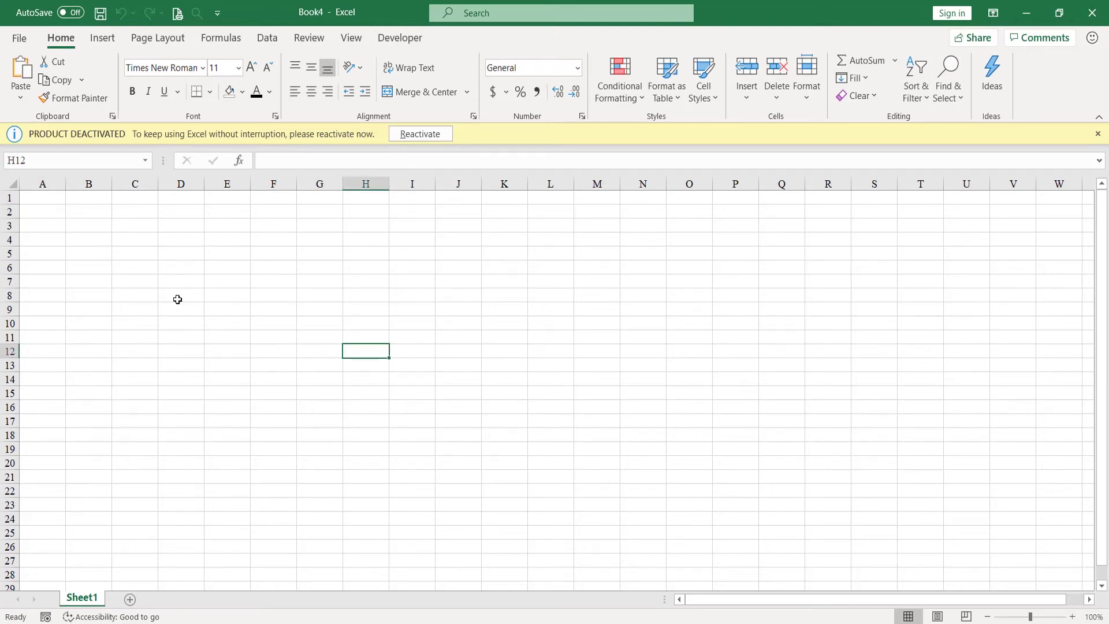
pyautogui.click(142, 278)
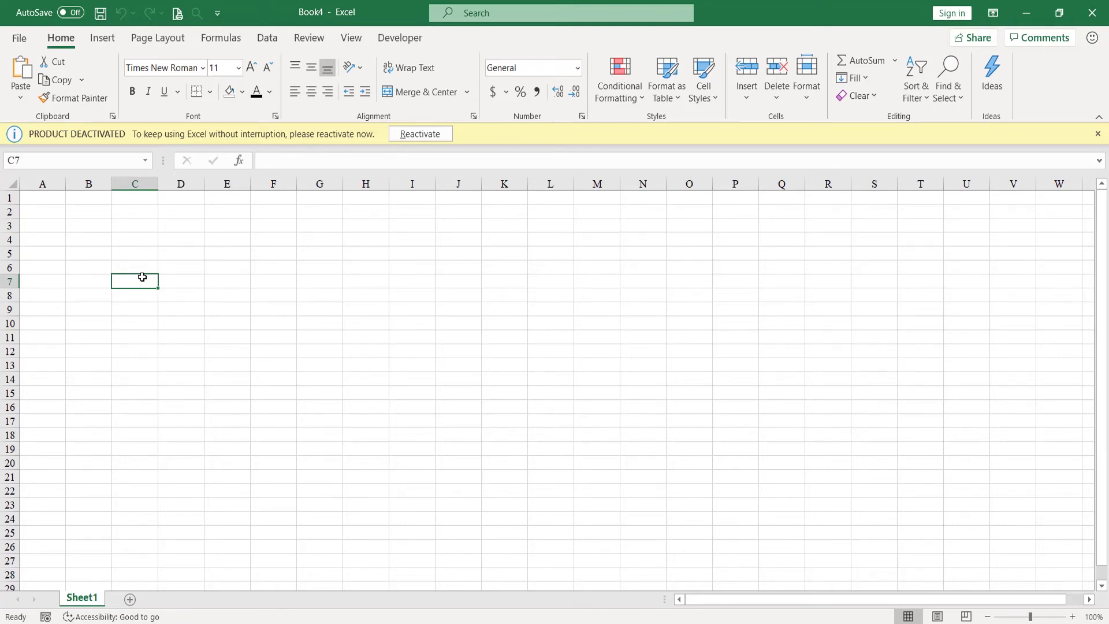
pyautogui.hotkey('ctrl', 'o')
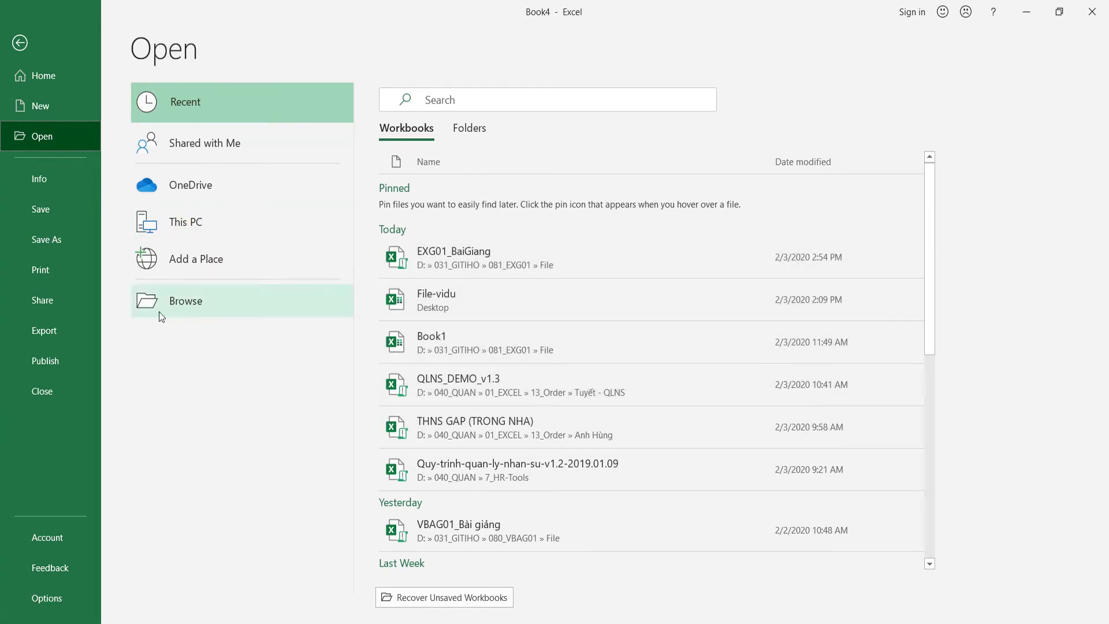
# Step: Open the Browse dialog, cancel it without opening a file, and go back to the Book4 sheet
pyautogui.click(189, 304)
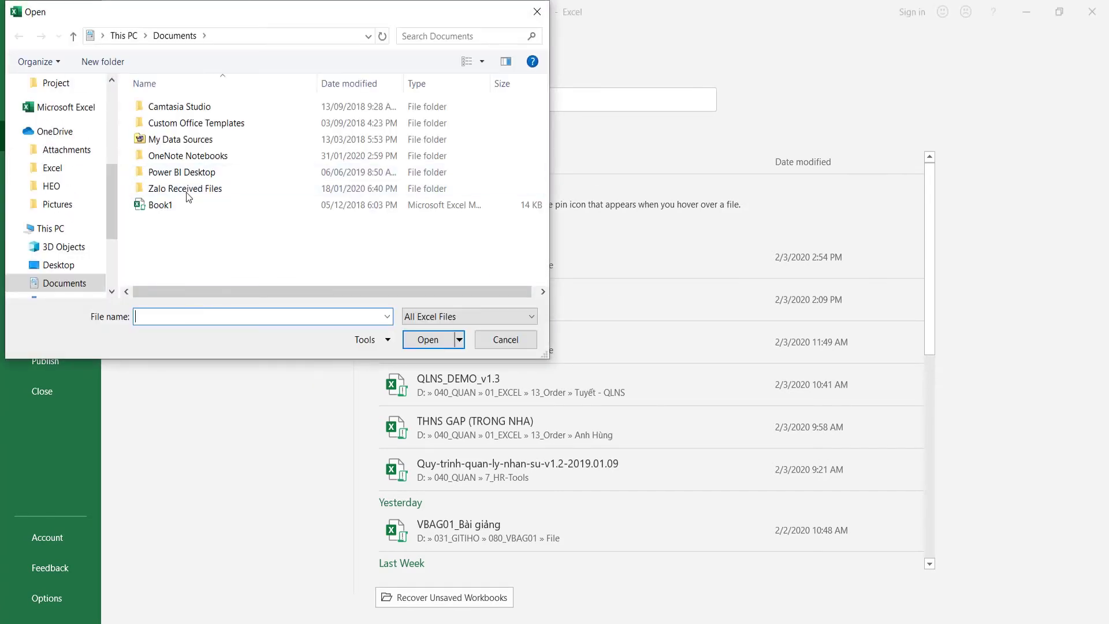
pyautogui.click(499, 342)
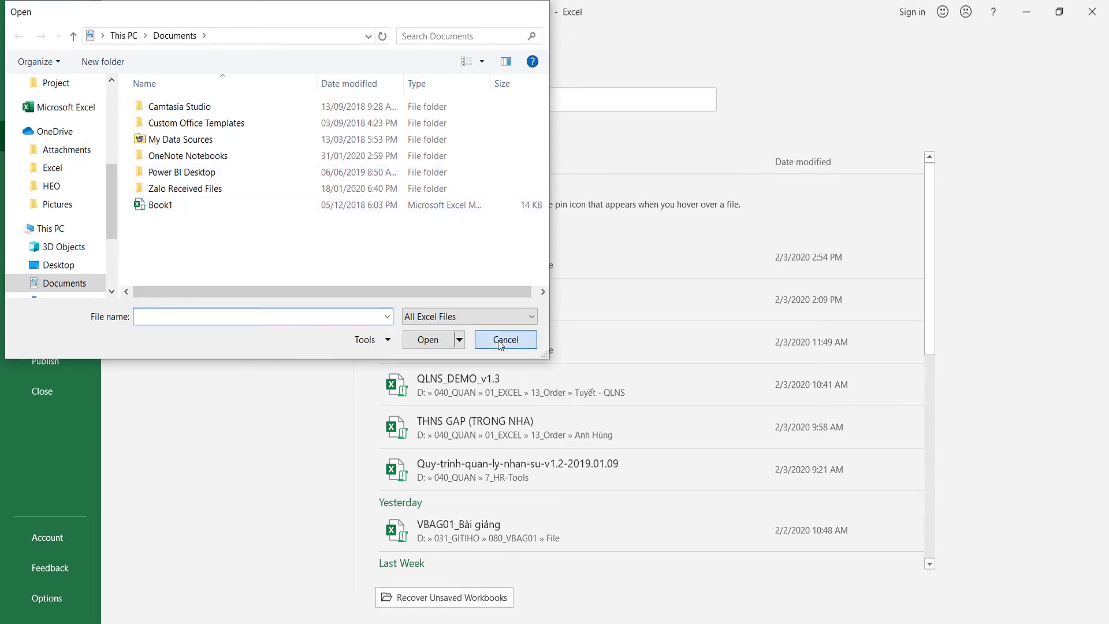
pyautogui.click(23, 45)
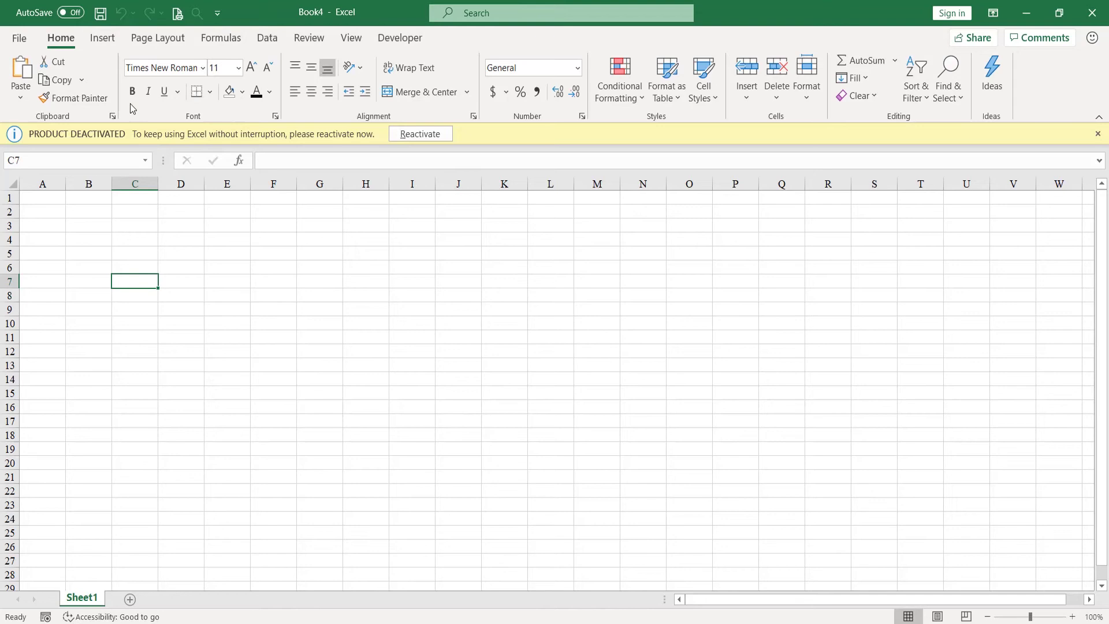
pyautogui.click(20, 38)
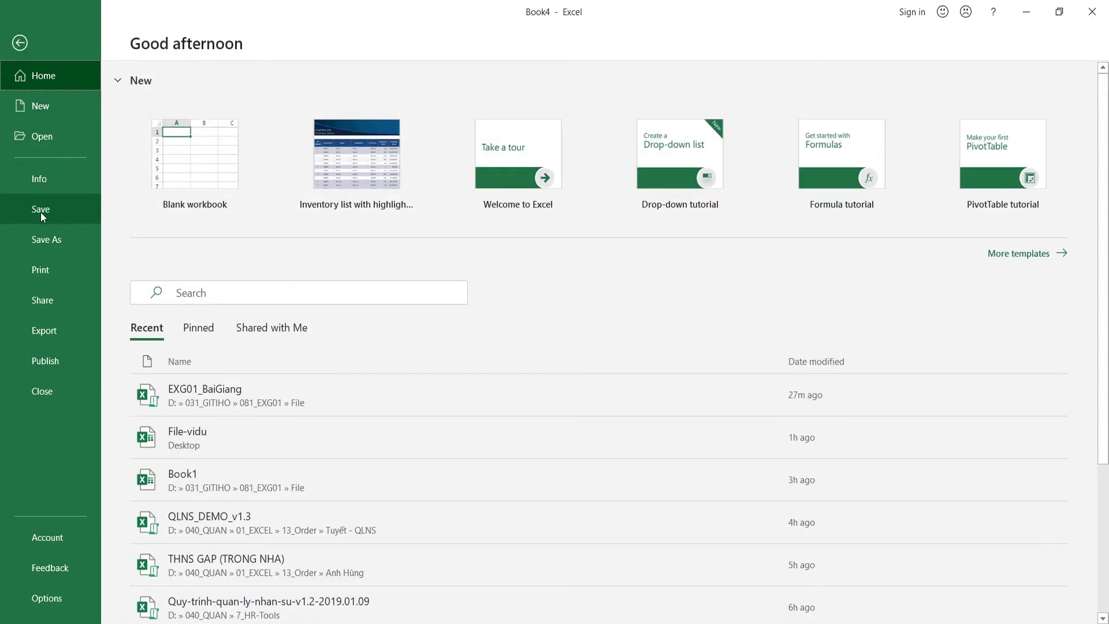
pyautogui.click(20, 42)
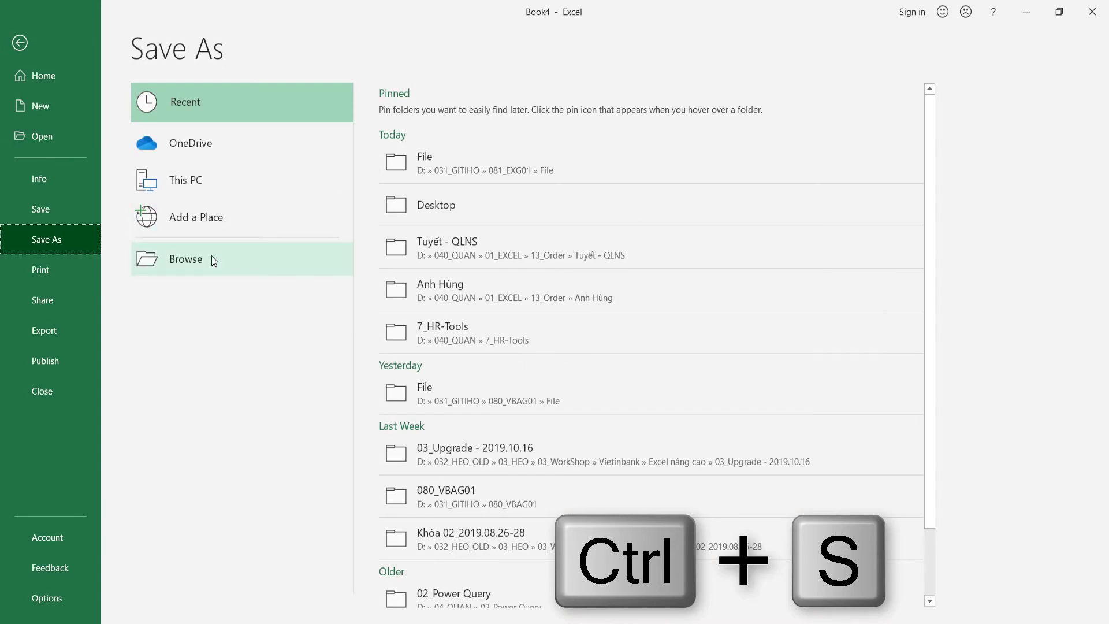
pyautogui.press('Escape')
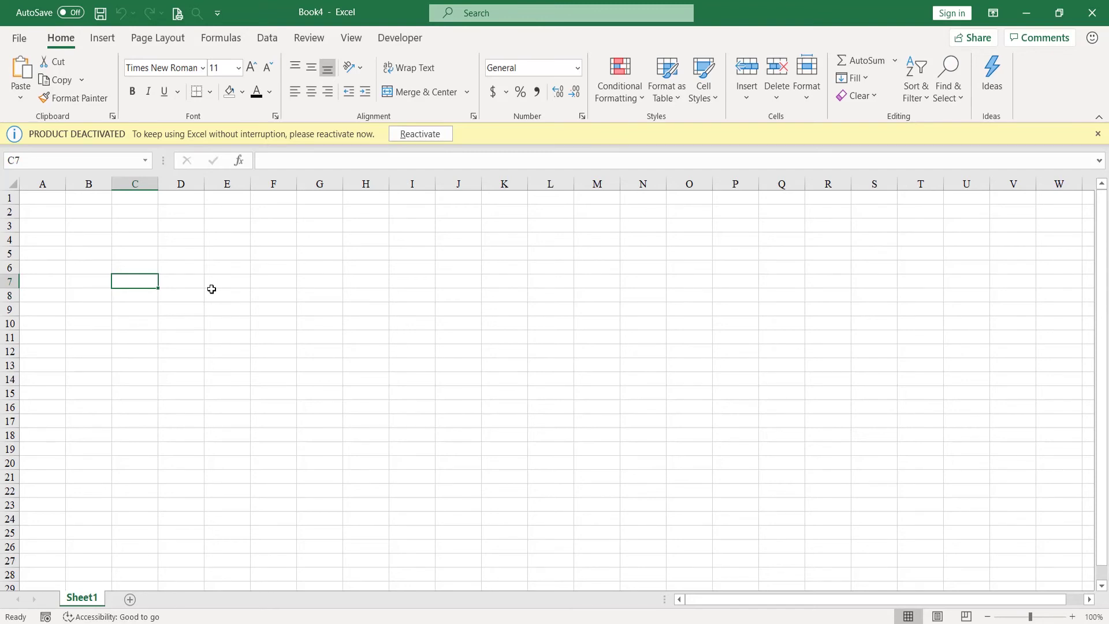
pyautogui.press('F12')
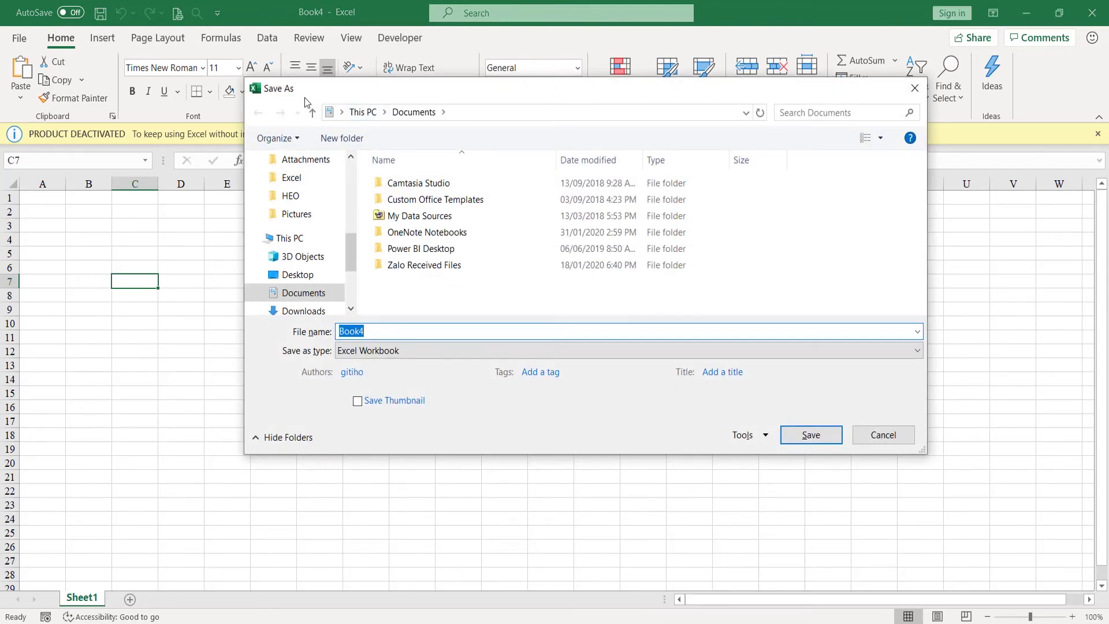
pyautogui.click(503, 331)
pyautogui.doubleClick(348, 331)
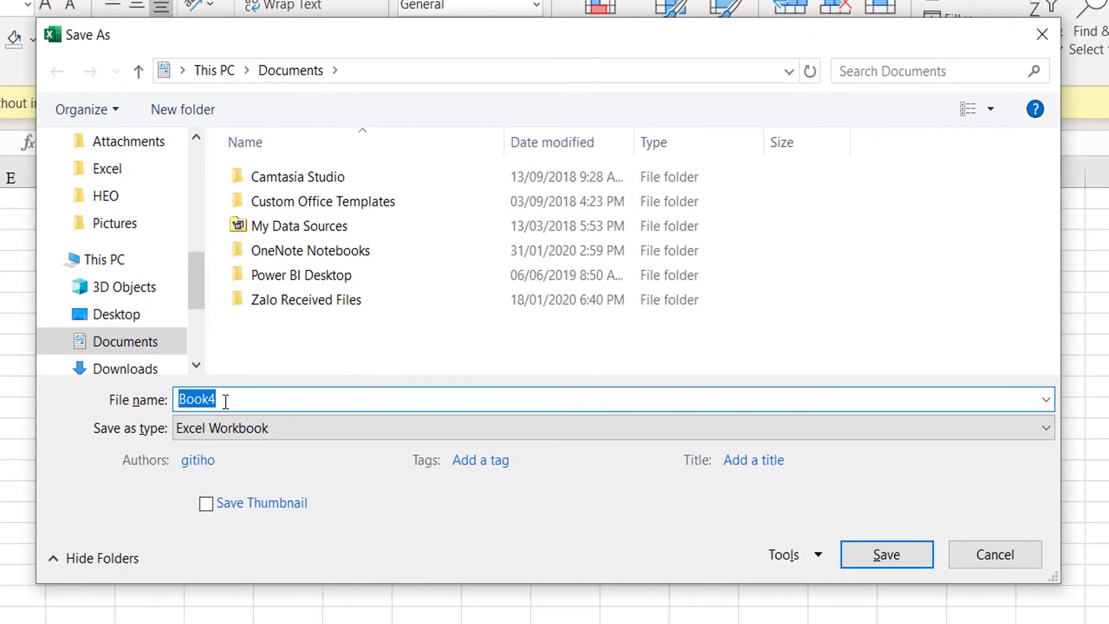
pyautogui.click(410, 332)
pyautogui.doubleClick(285, 401)
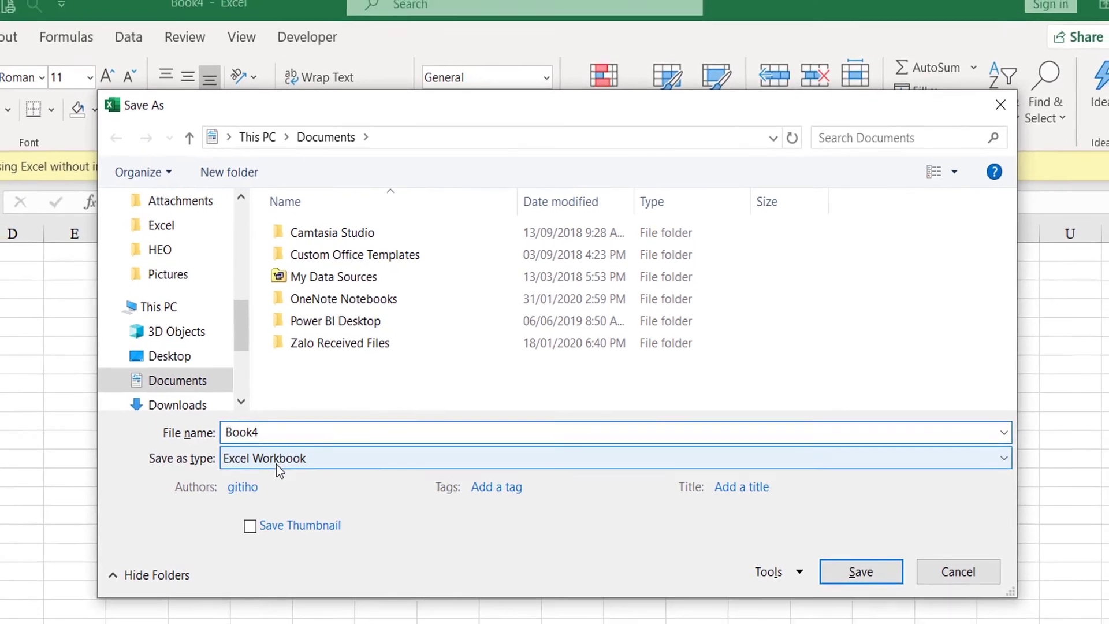
pyautogui.click(254, 428)
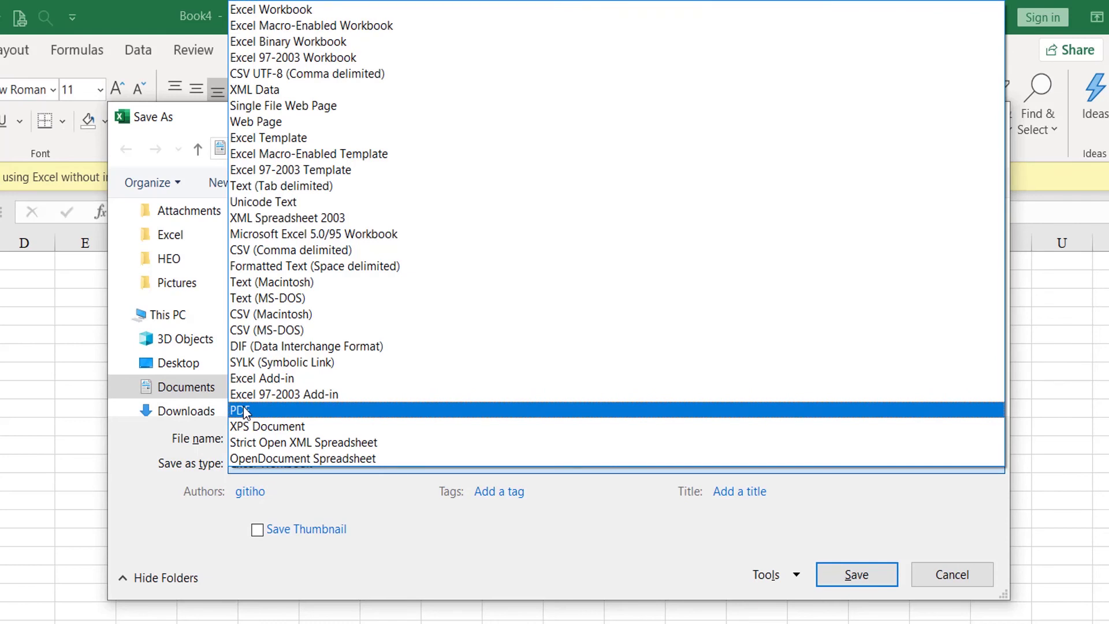
pyautogui.click(289, 437)
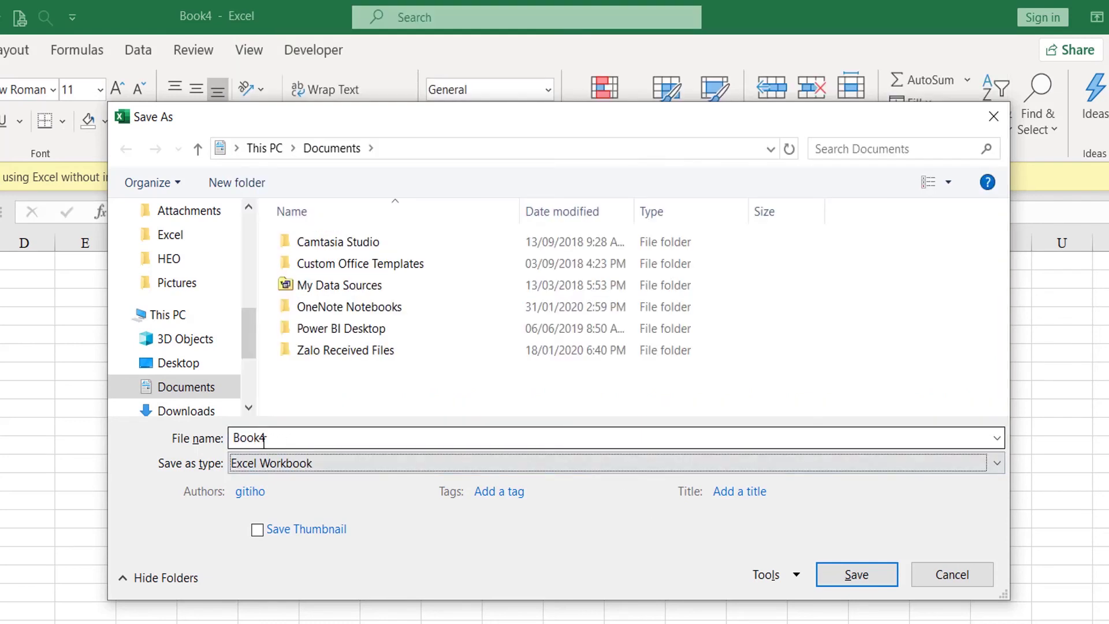
pyautogui.doubleClick(286, 437)
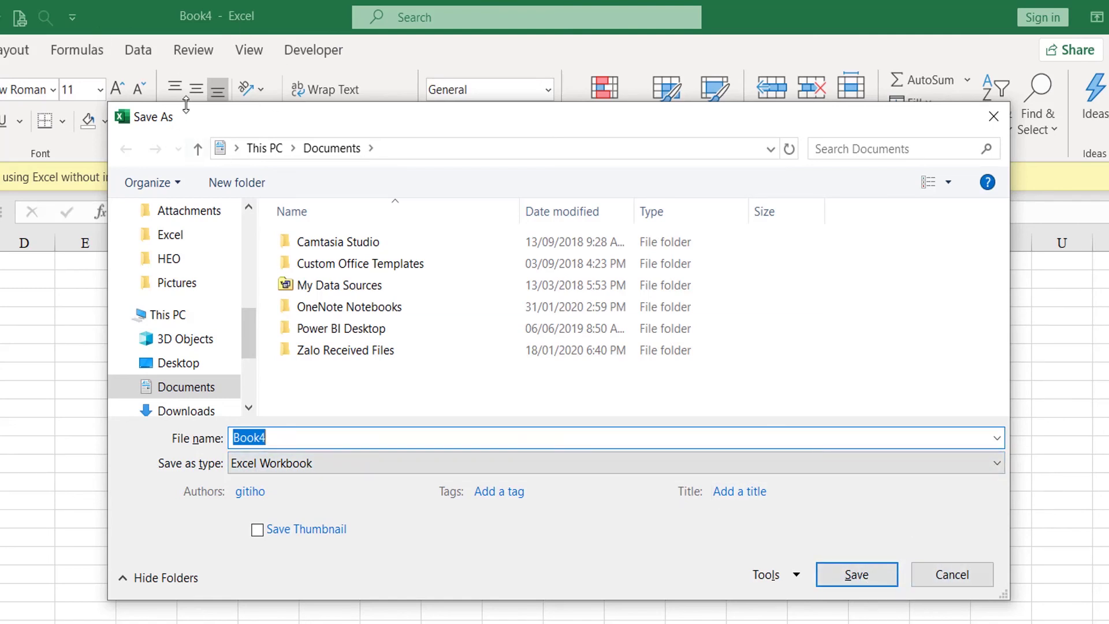
pyautogui.click(952, 572)
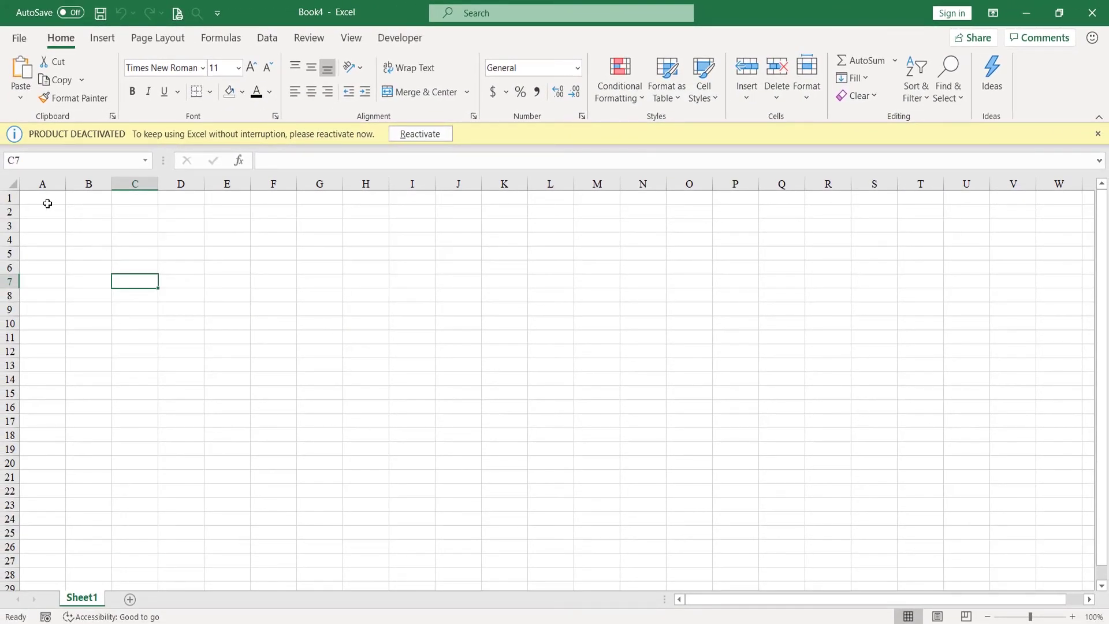
pyautogui.moveTo(44, 200); pyautogui.dragTo(771, 421)
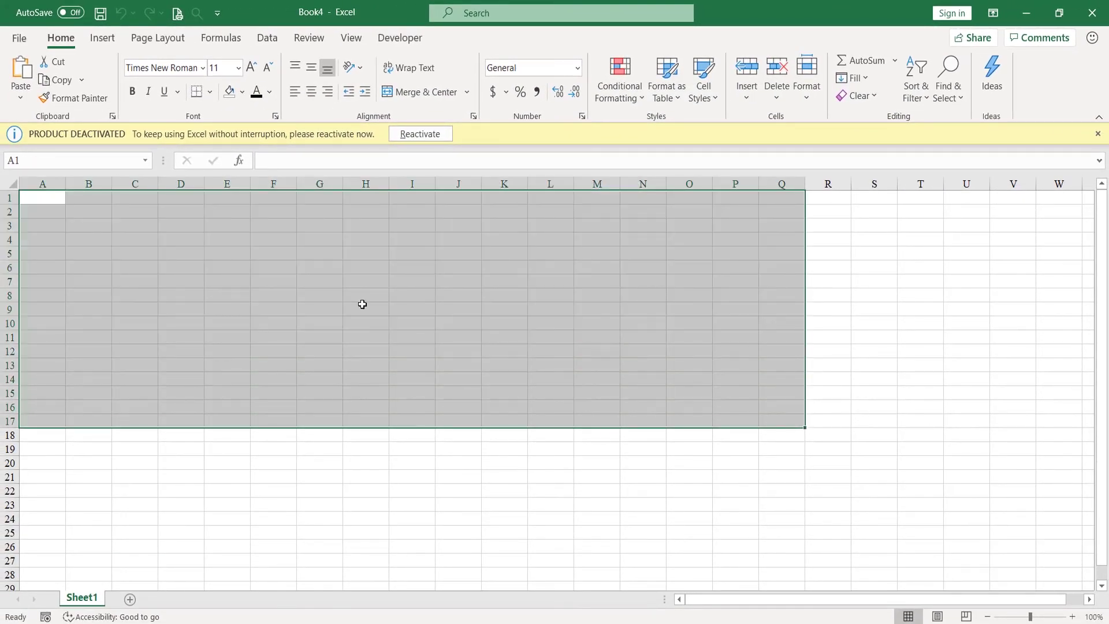
pyautogui.click(362, 306)
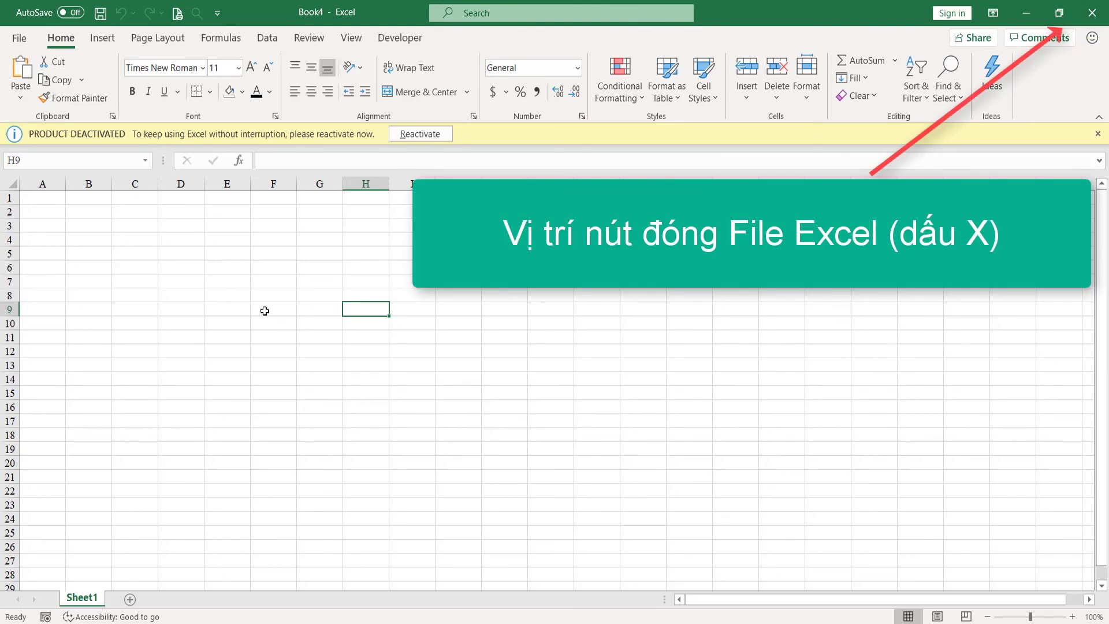
pyautogui.click(150, 288)
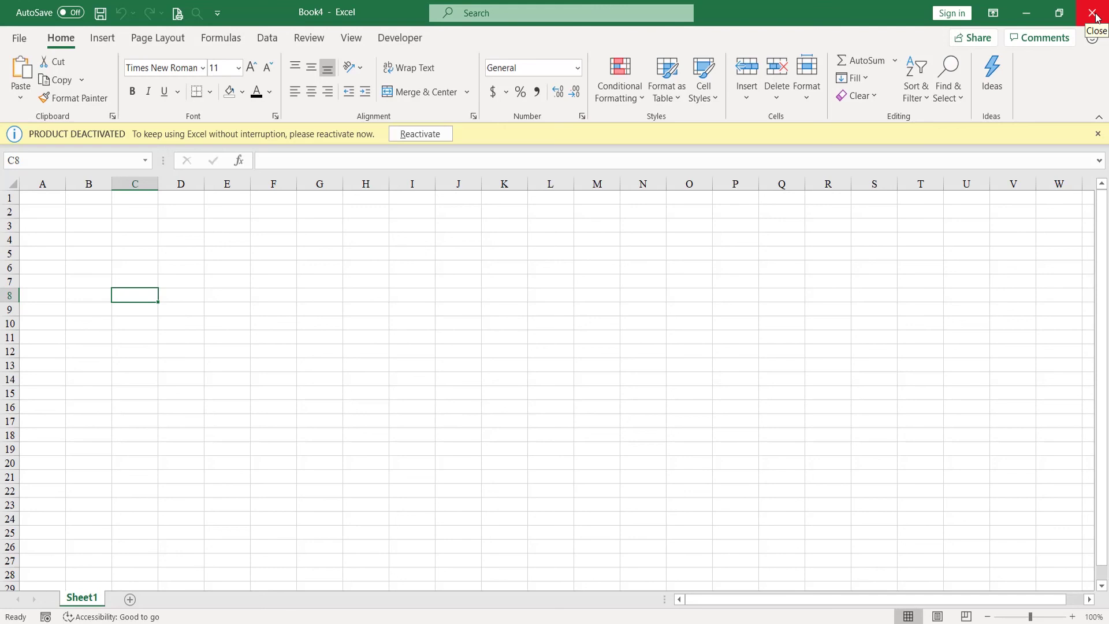
pyautogui.press('Right')
pyautogui.press('Right')
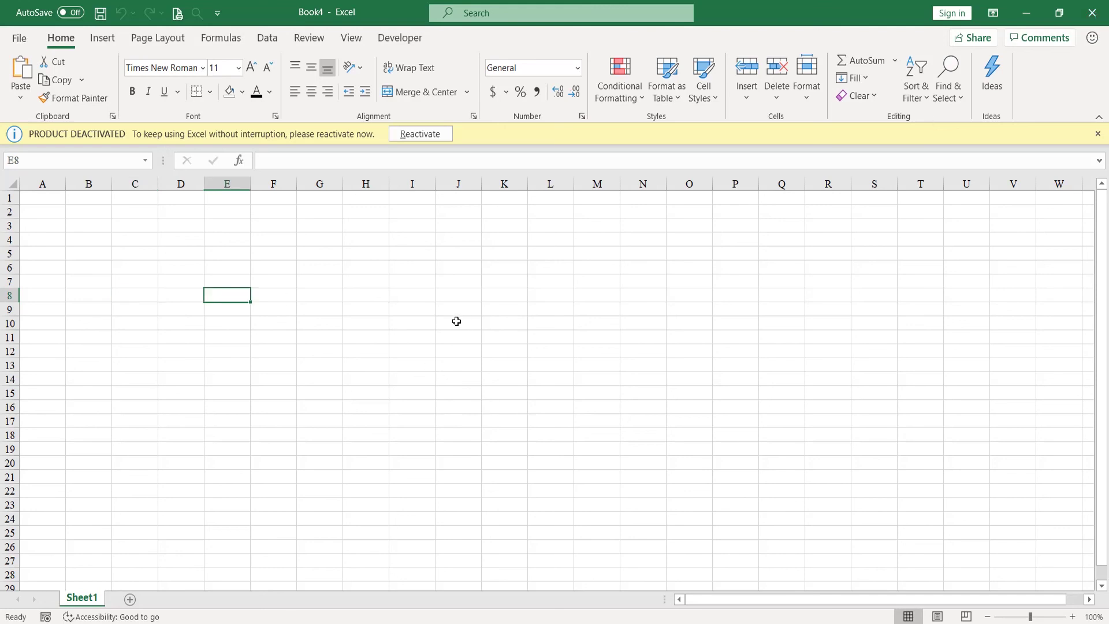